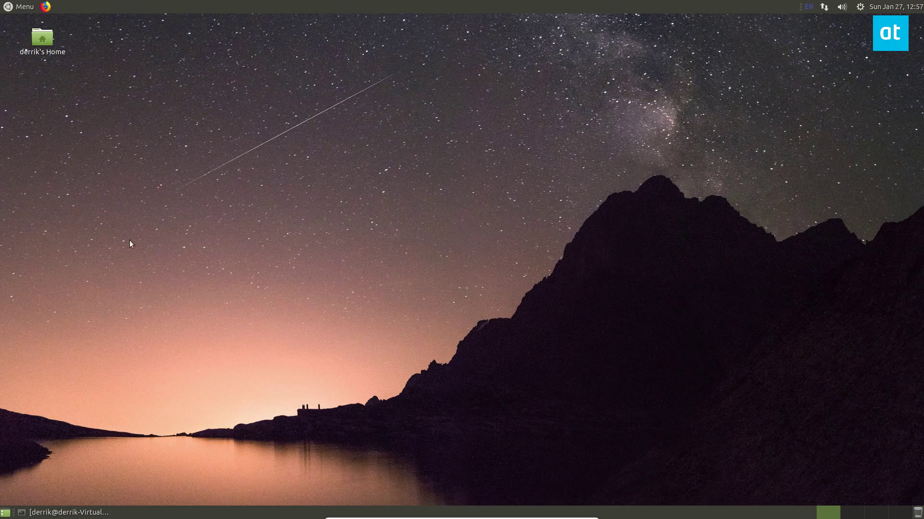
In the restored terminal, run 'apt search cockpit' and scroll back to the first results.
{"action": "left_click", "coordinate": [67, 512]}
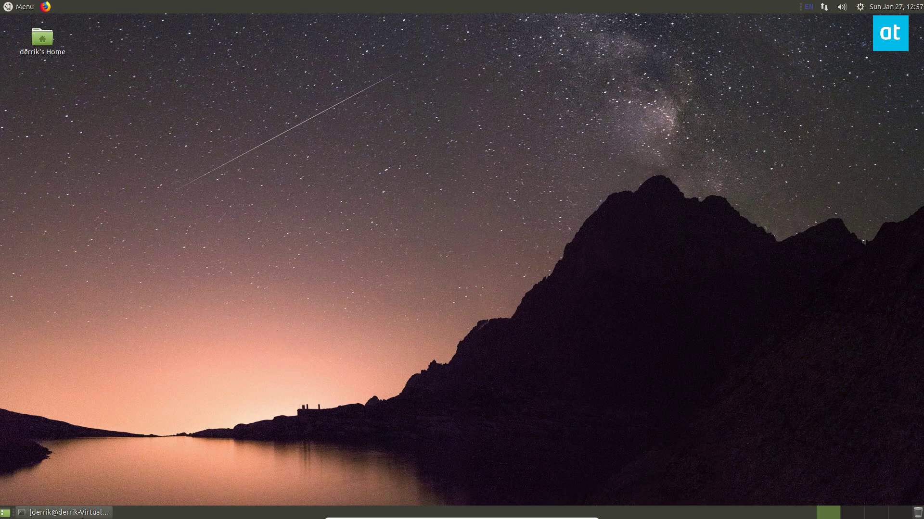
{"action": "left_click_drag", "start_coordinate": [480, 10], "coordinate": [448, 53]}
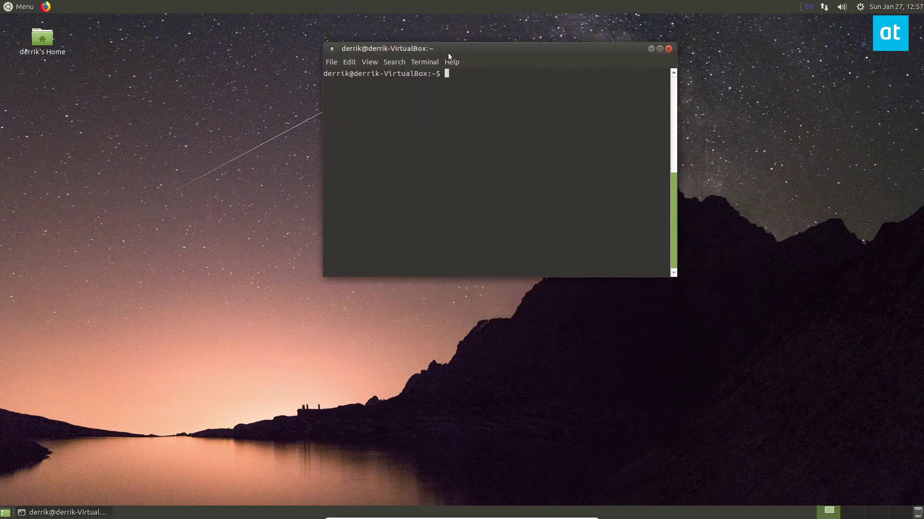
{"action": "type", "text": "apt search cockpit"}
{"action": "key", "text": "Return"}
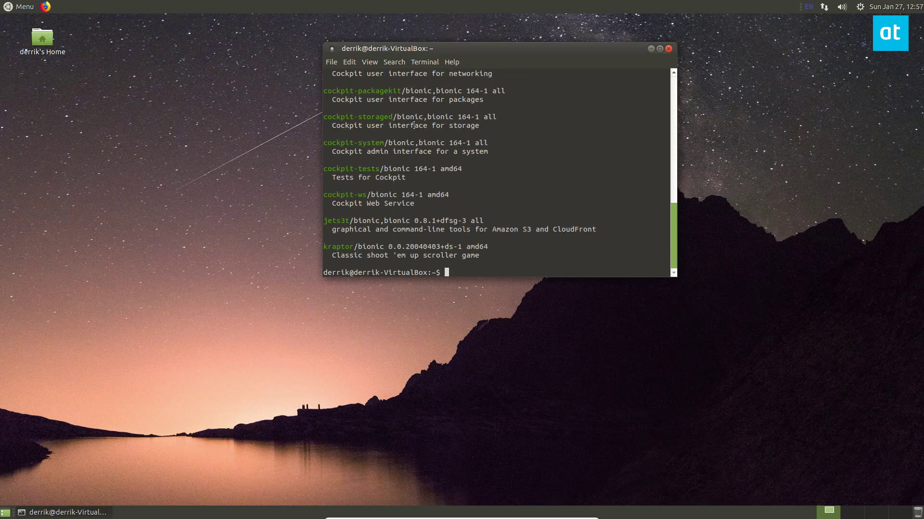
{"action": "scroll", "coordinate": [394, 127], "scroll_direction": "up", "scroll_amount": 8}
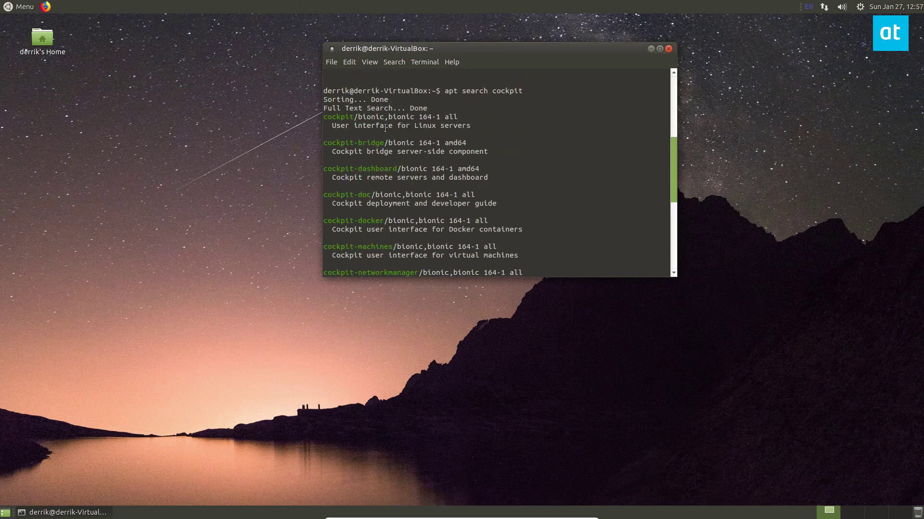
Install Cockpit with 'sudo apt install cockpit', answering y to continue.
{"action": "left_click_drag", "start_coordinate": [361, 116], "coordinate": [319, 113]}
{"action": "left_click", "coordinate": [517, 118]}
{"action": "scroll", "coordinate": [517, 141], "scroll_direction": "down", "scroll_amount": 8}
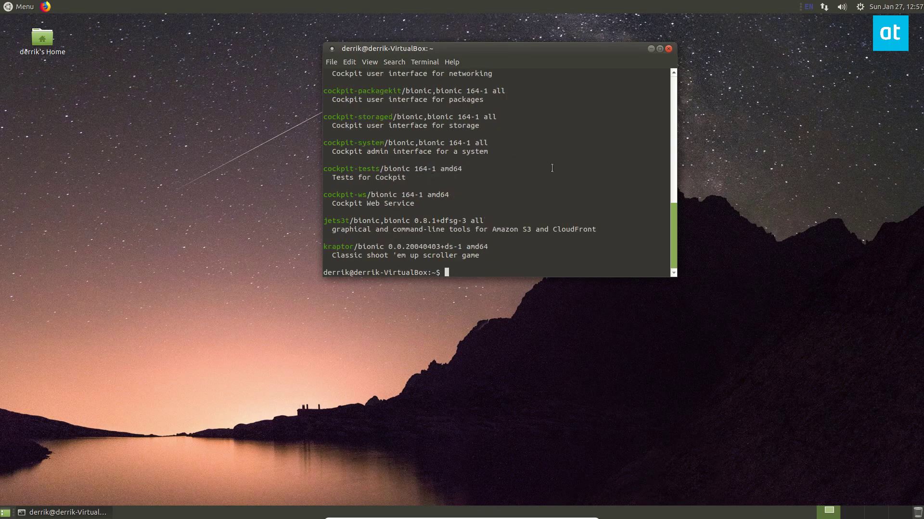
{"action": "type", "text": "sudo apt install cockpit"}
{"action": "key", "text": "Return"}
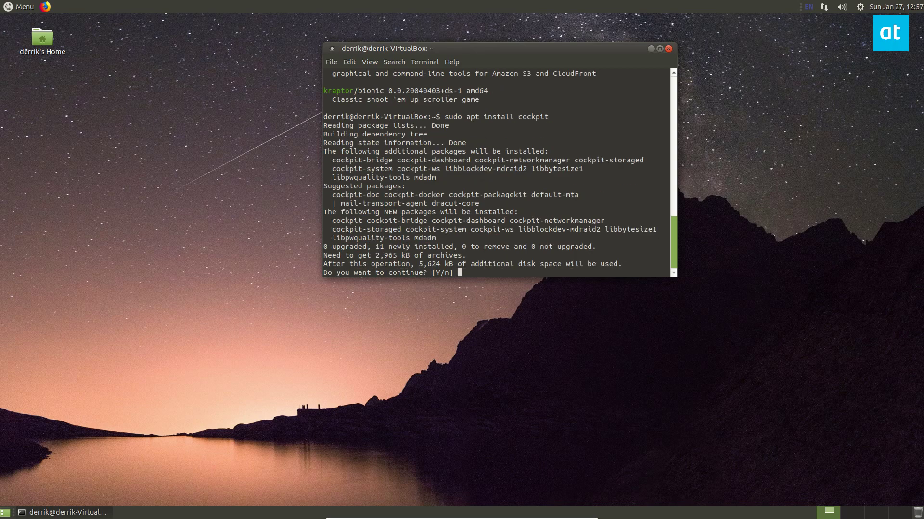
{"action": "type", "text": "y"}
{"action": "key", "text": "Return"}
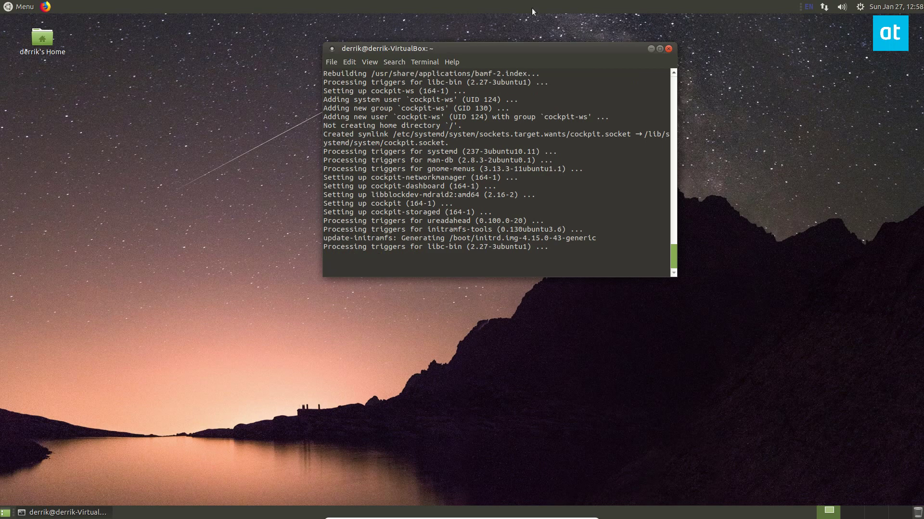
{"action": "left_click_drag", "start_coordinate": [514, 57], "coordinate": [532, 67]}
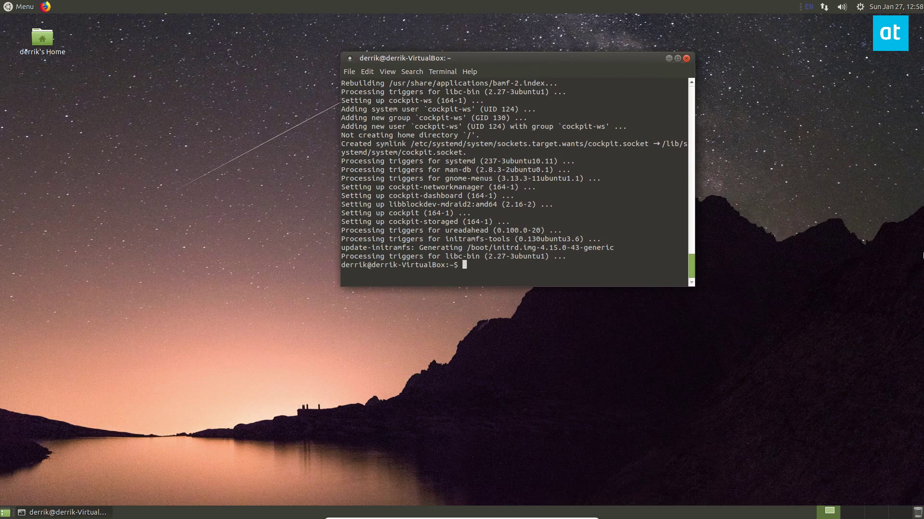
Launch Firefox on a new tab, closing the Privacy Notice and Sync sign-in tabs.
{"action": "left_click", "coordinate": [45, 7]}
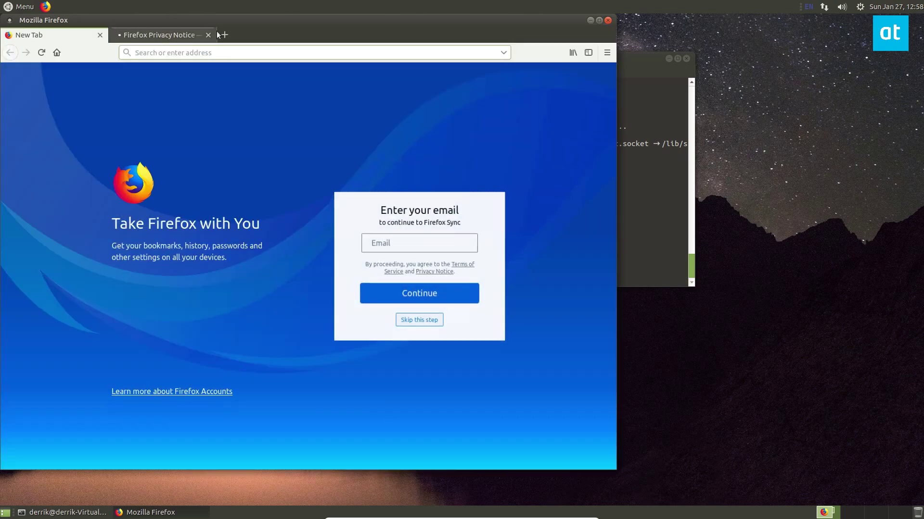
{"action": "left_click", "coordinate": [223, 34]}
{"action": "left_click", "coordinate": [207, 34]}
{"action": "left_click", "coordinate": [121, 35]}
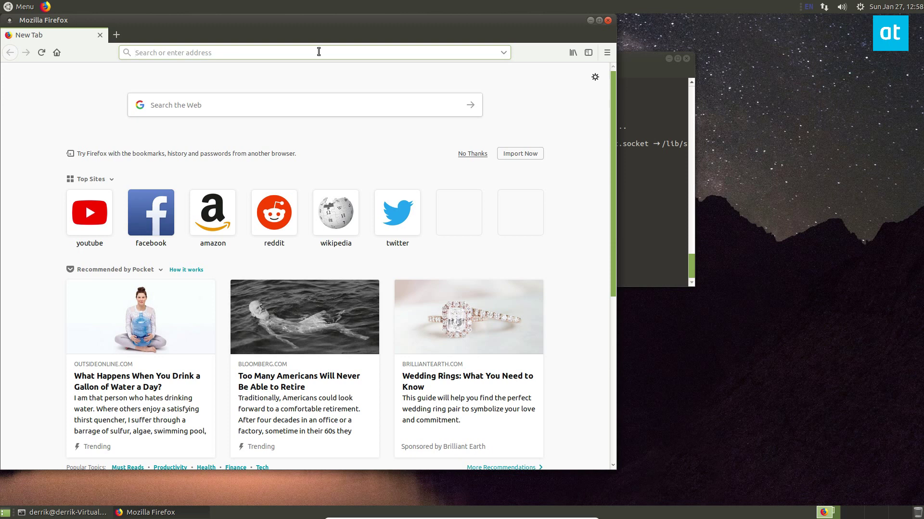
Bring up the Cockpit login page at localhost:9090 in a centred browser window.
{"action": "left_click", "coordinate": [740, 244]}
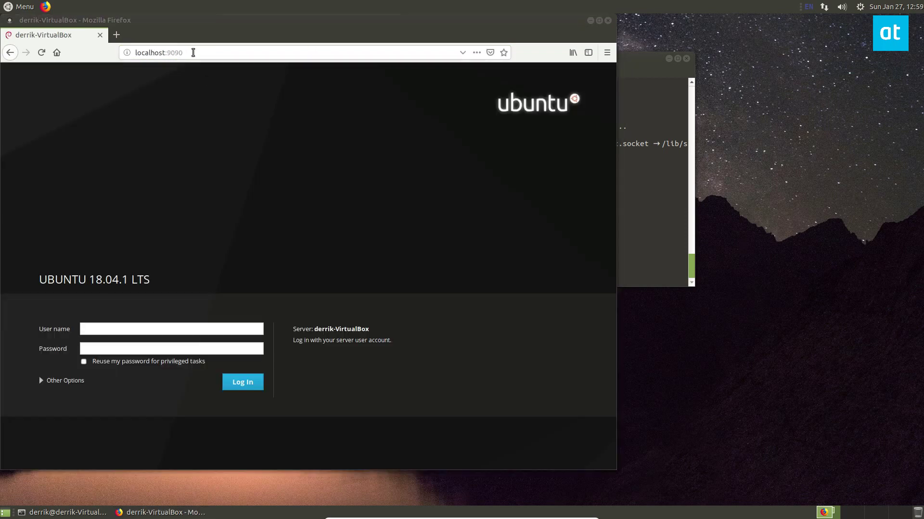
{"action": "left_click_drag", "start_coordinate": [186, 53], "coordinate": [170, 54]}
{"action": "left_click", "coordinate": [164, 47]}
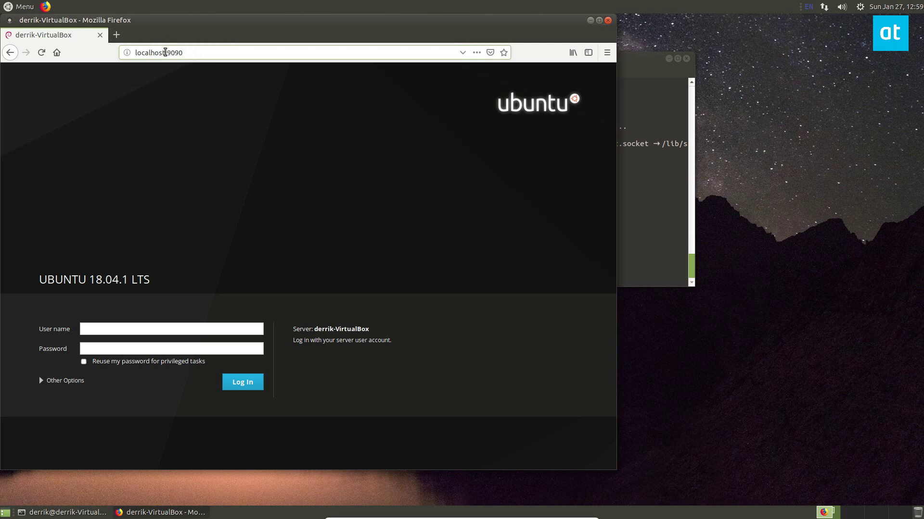
{"action": "double_click", "coordinate": [164, 52]}
{"action": "left_click_drag", "start_coordinate": [417, 20], "coordinate": [305, 71]}
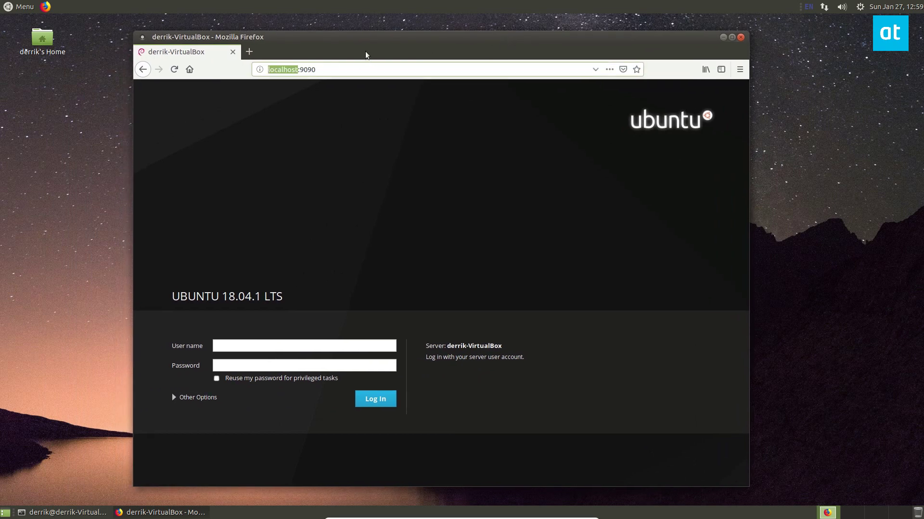
{"action": "left_click_drag", "start_coordinate": [377, 35], "coordinate": [379, 32]}
{"action": "left_click", "coordinate": [337, 64]}
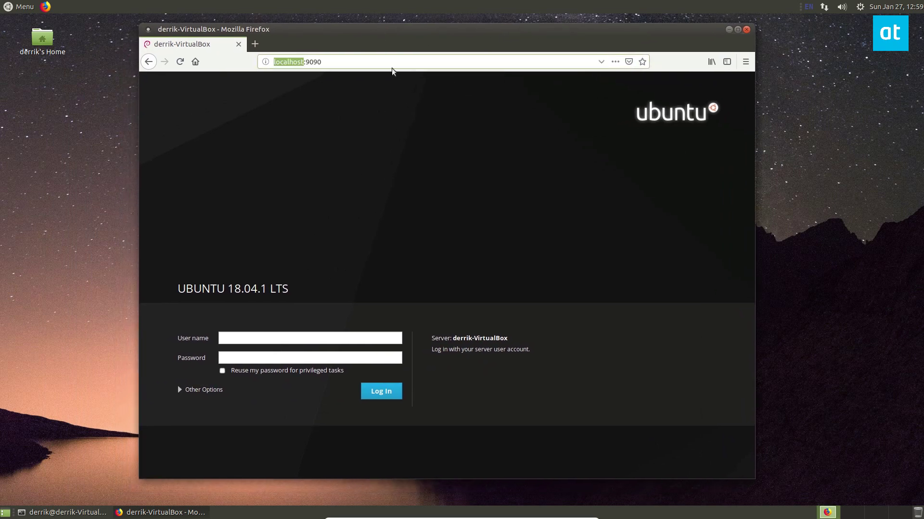
{"action": "left_click", "coordinate": [359, 63]}
Enter the account user name and password, and tick 'Reuse my password'.
{"action": "left_click", "coordinate": [299, 337]}
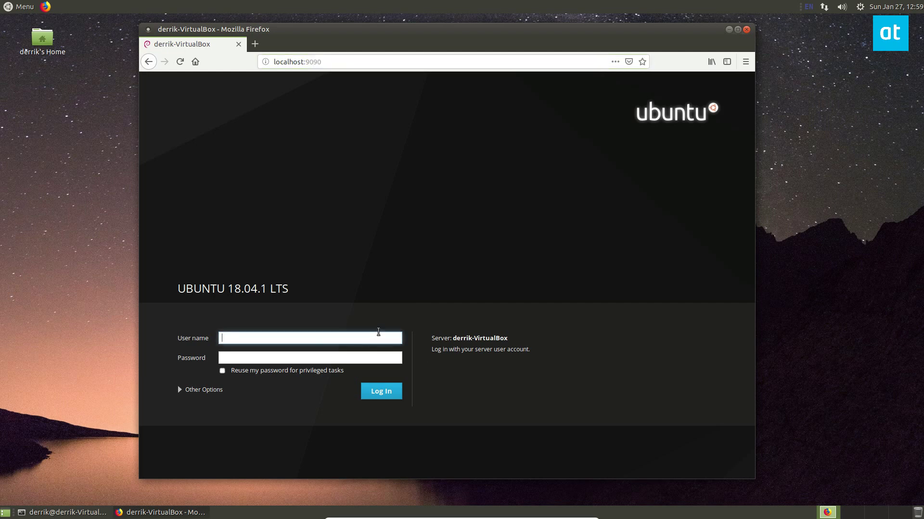
{"action": "type", "text": "dertri"}
{"action": "key", "text": "BackSpace"}
{"action": "type", "text": "rik"}
{"action": "key", "text": "Tab"}
{"action": "type", "text": "********"}
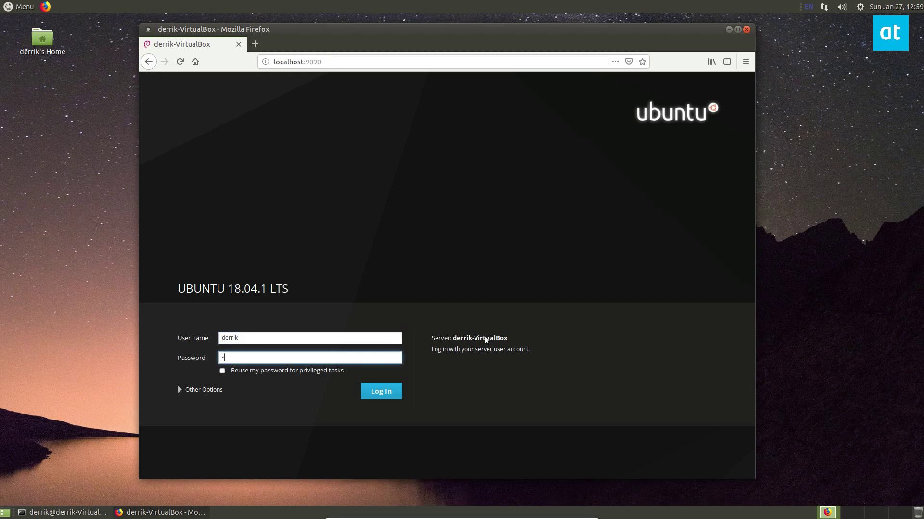
{"action": "left_click", "coordinate": [293, 371]}
Log in, view Services and Logs, then return to the System overview.
{"action": "left_click", "coordinate": [401, 391]}
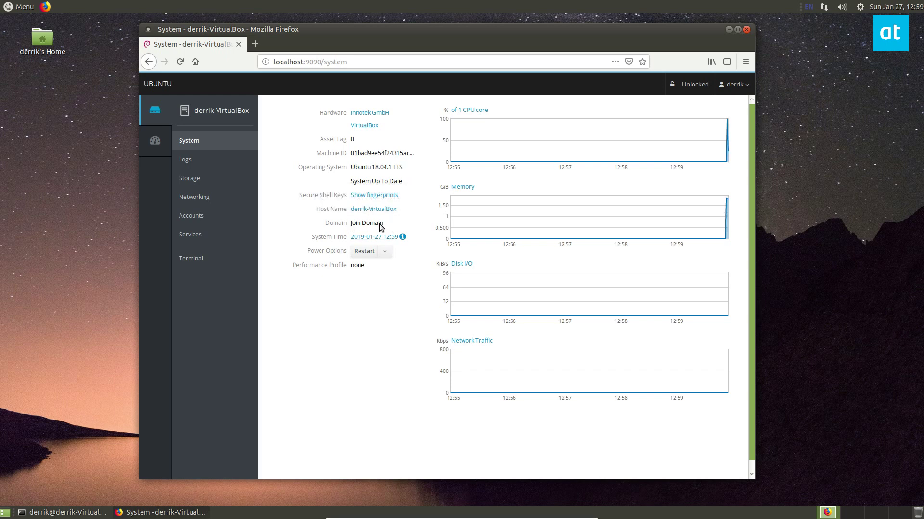
{"action": "left_click", "coordinate": [389, 254]}
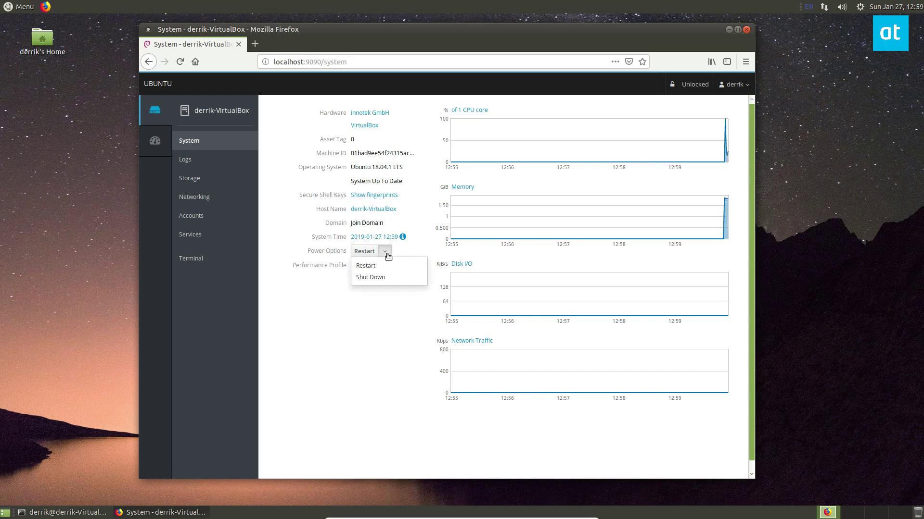
{"action": "left_click", "coordinate": [200, 234]}
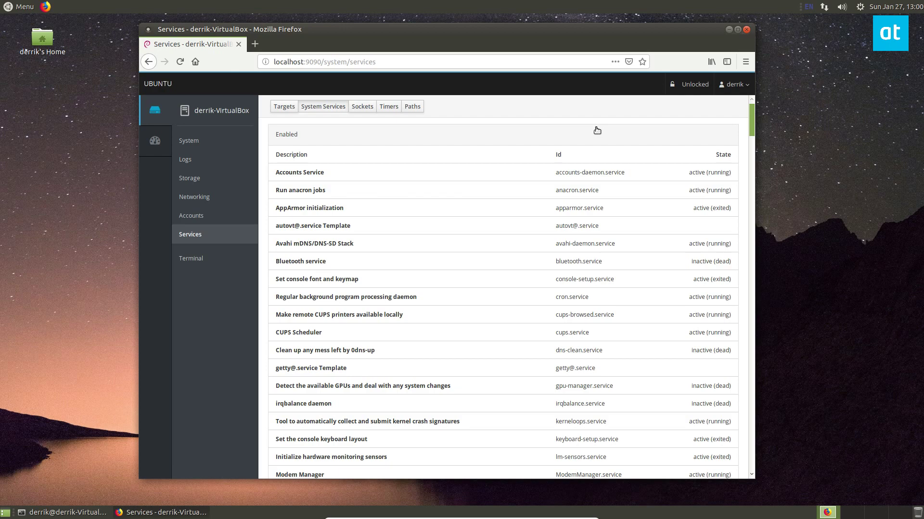
{"action": "left_click", "coordinate": [194, 162]}
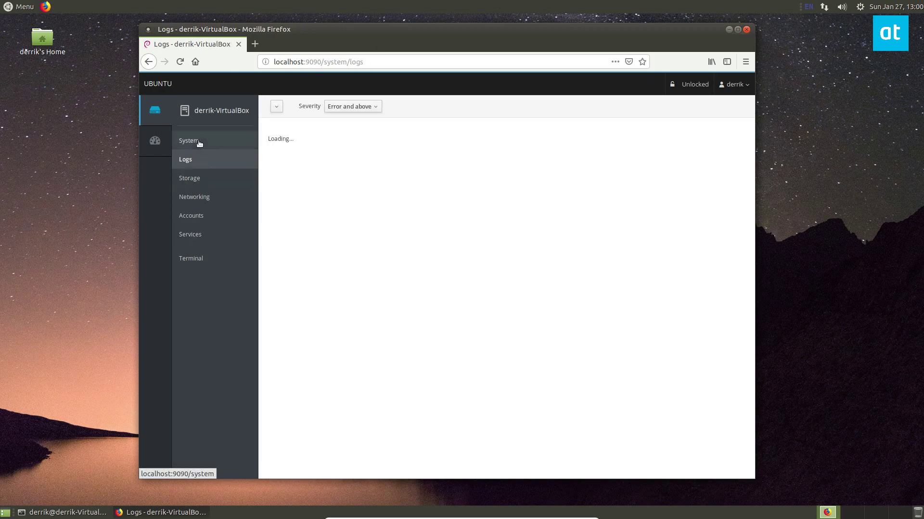
{"action": "left_click", "coordinate": [198, 142]}
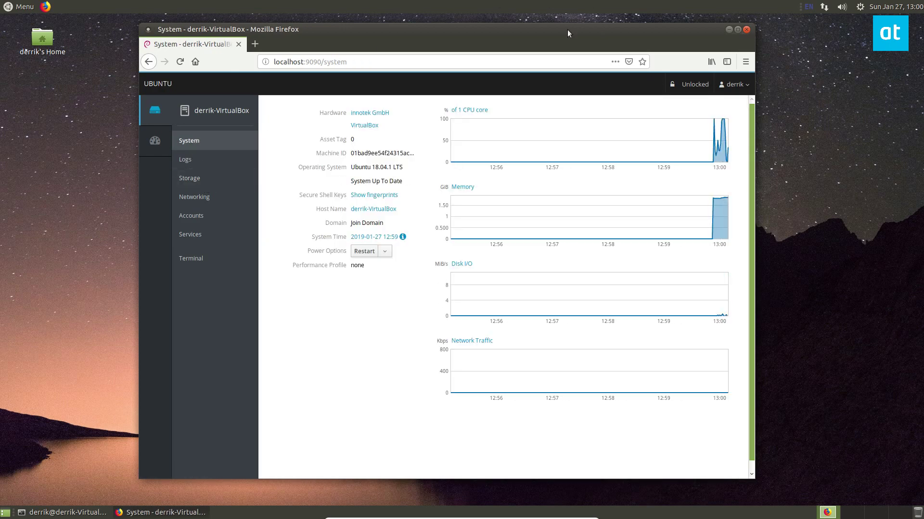
{"action": "left_click_drag", "start_coordinate": [567, 32], "coordinate": [476, 42]}
Move the terminal to the lower right and raise Cockpit's System overview in front.
{"action": "left_click", "coordinate": [668, 72]}
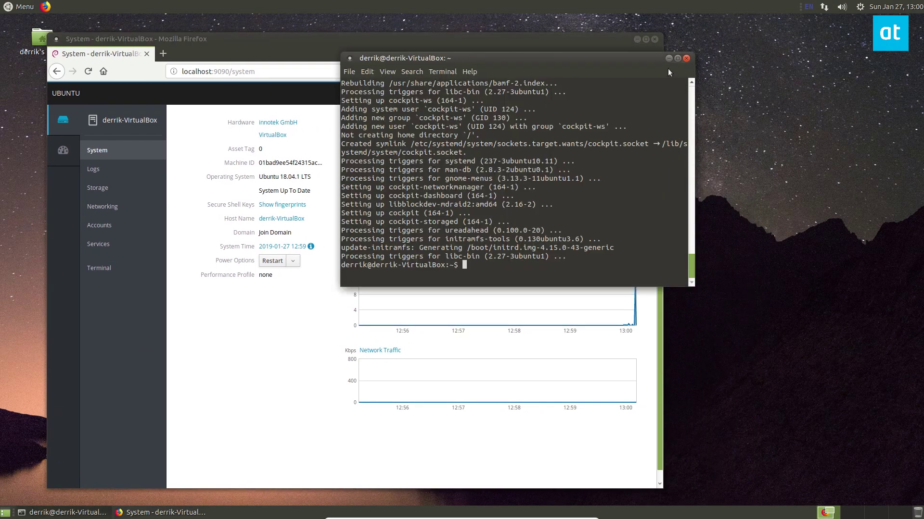
{"action": "left_click_drag", "start_coordinate": [668, 72], "coordinate": [921, 207]}
{"action": "left_click", "coordinate": [244, 349]}
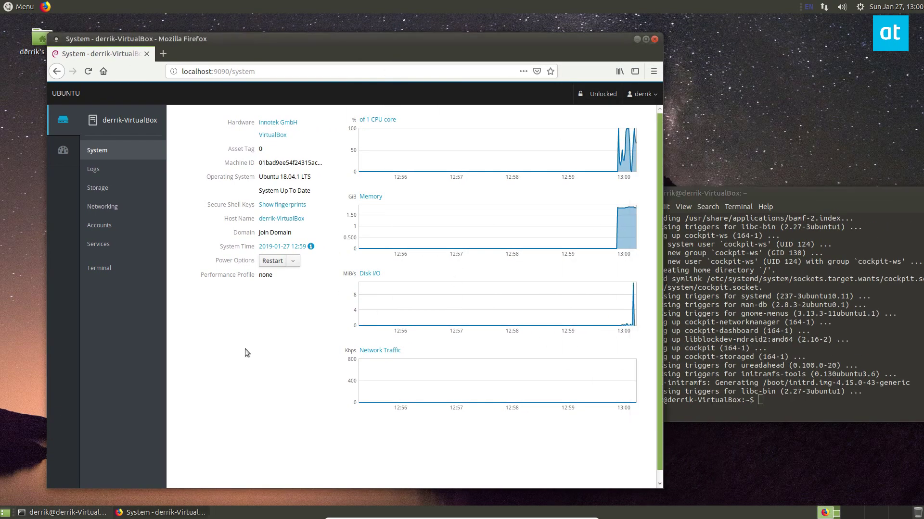